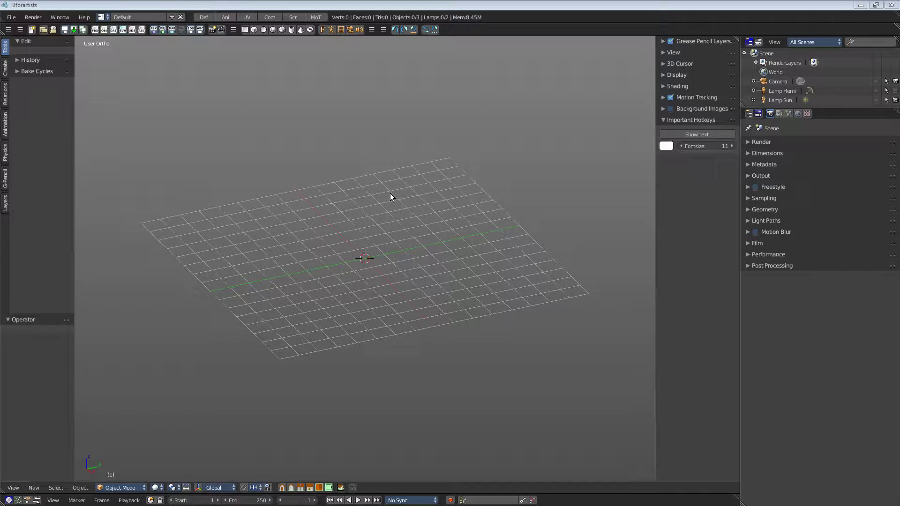
Open the Wavefront (.obj) import file browser two different ways and cancel it each time without importing a file
left_click(11, 17)
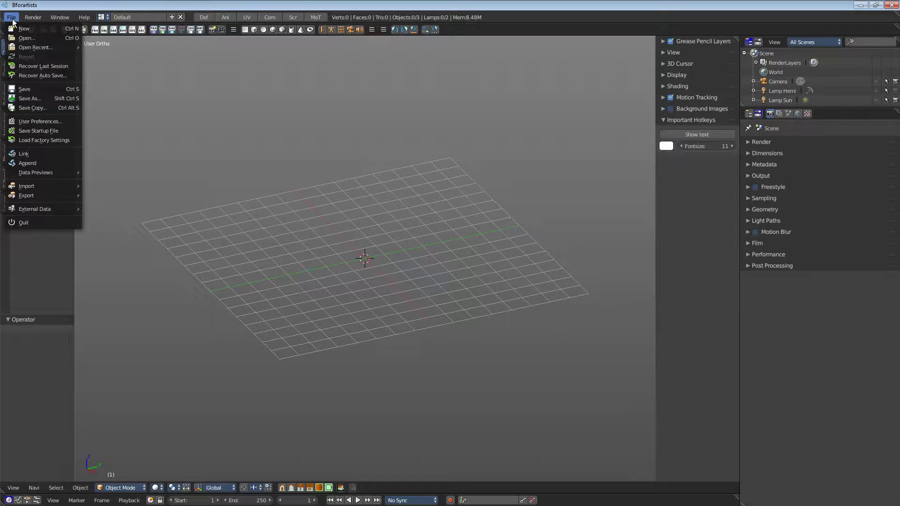
mouse_move(43, 184)
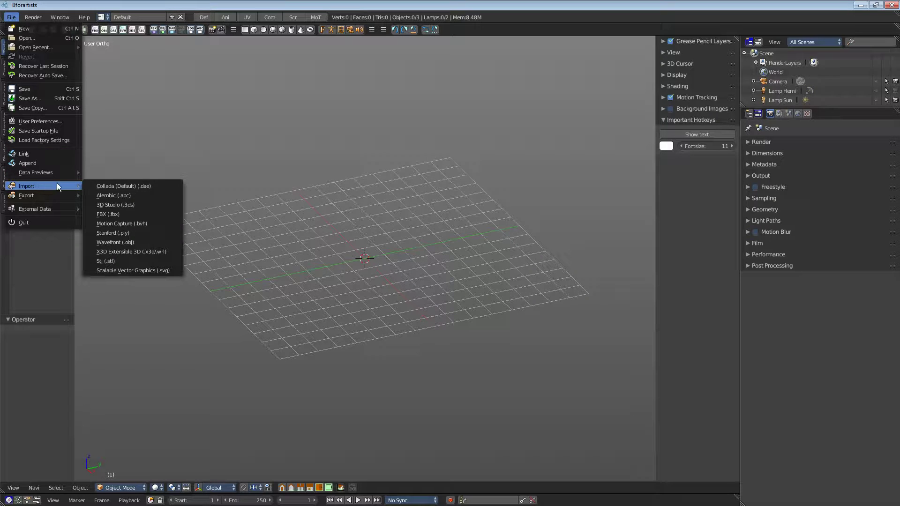
left_click(135, 242)
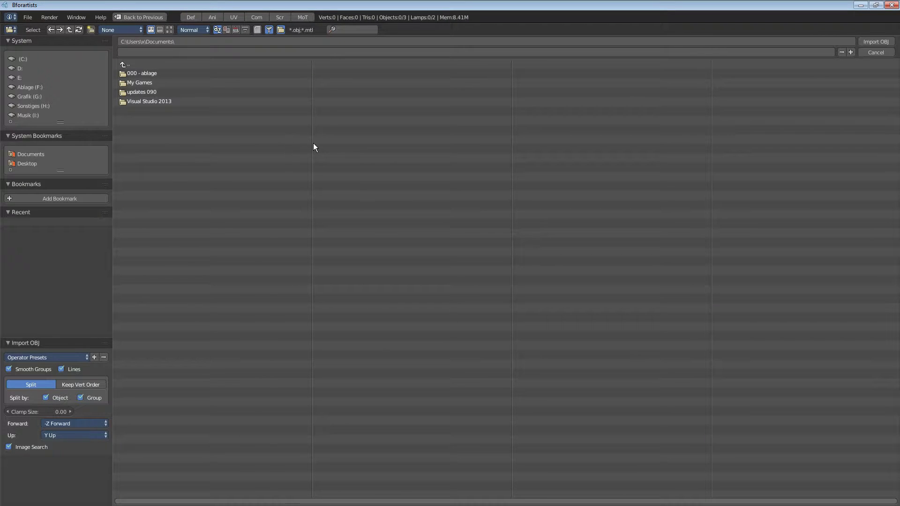
left_click(876, 52)
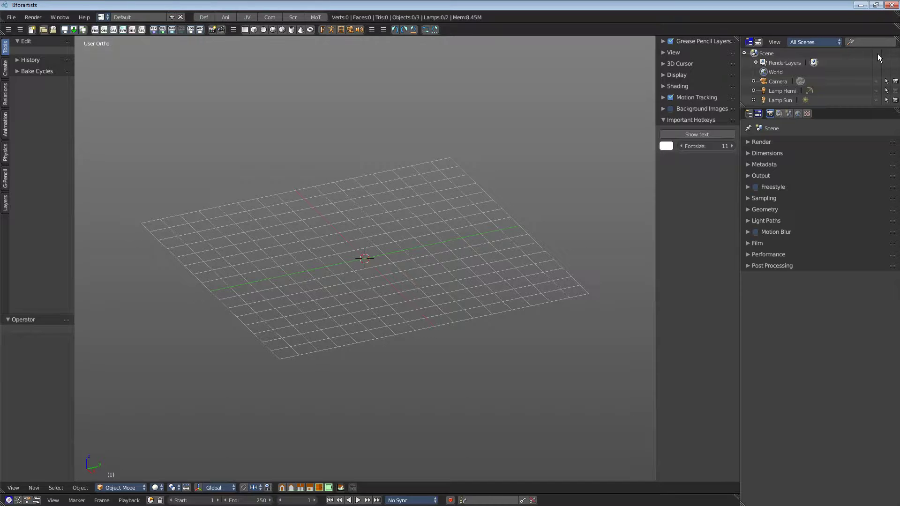
left_click(103, 30)
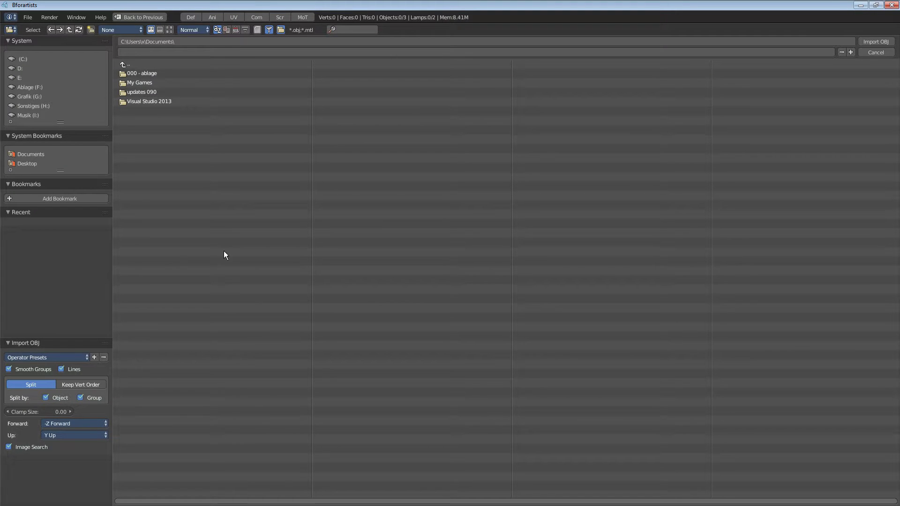
left_click(881, 53)
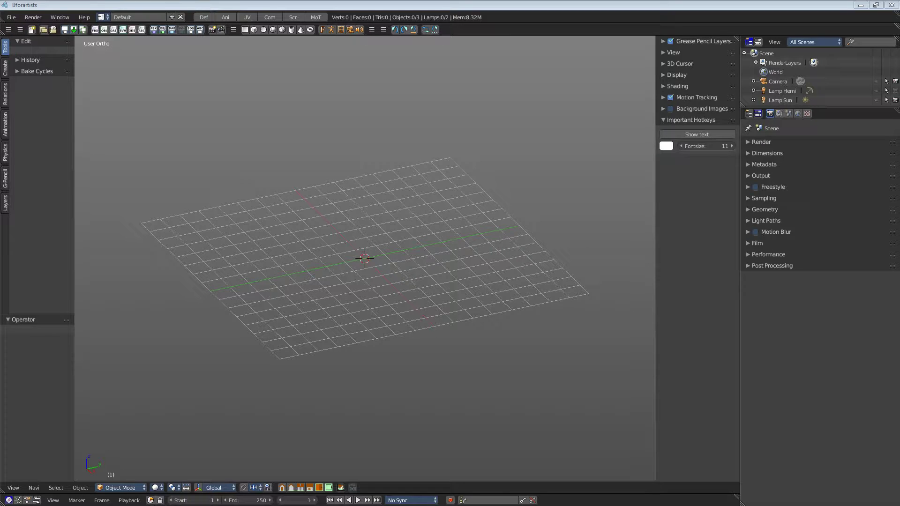
Enlarge the Info editor area, split it in two, and switch the new lower area to the Toolbar editor
left_click(4, 28)
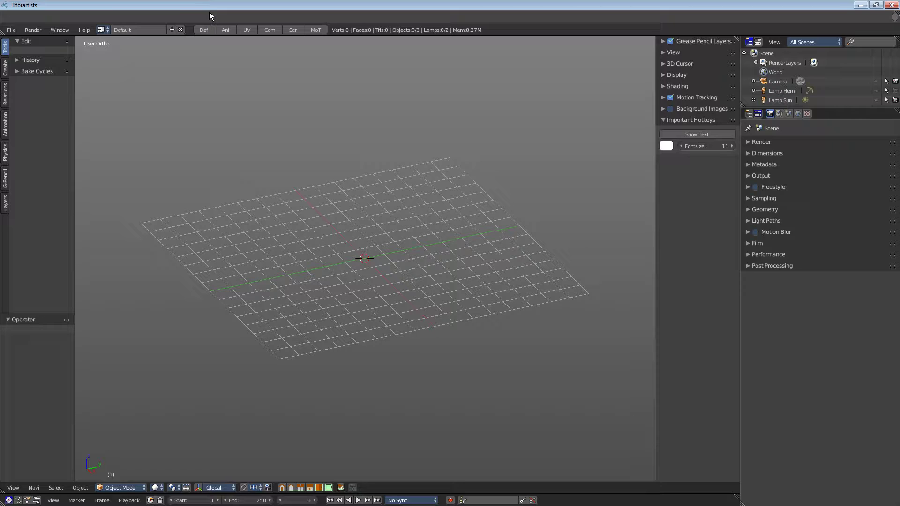
left_click_drag(221, 36, 222, 97)
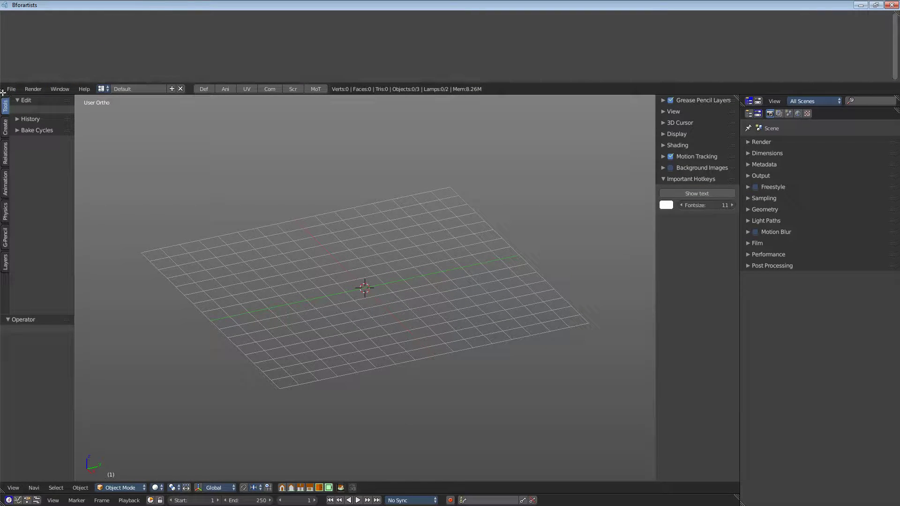
left_click_drag(3, 93, 15, 17)
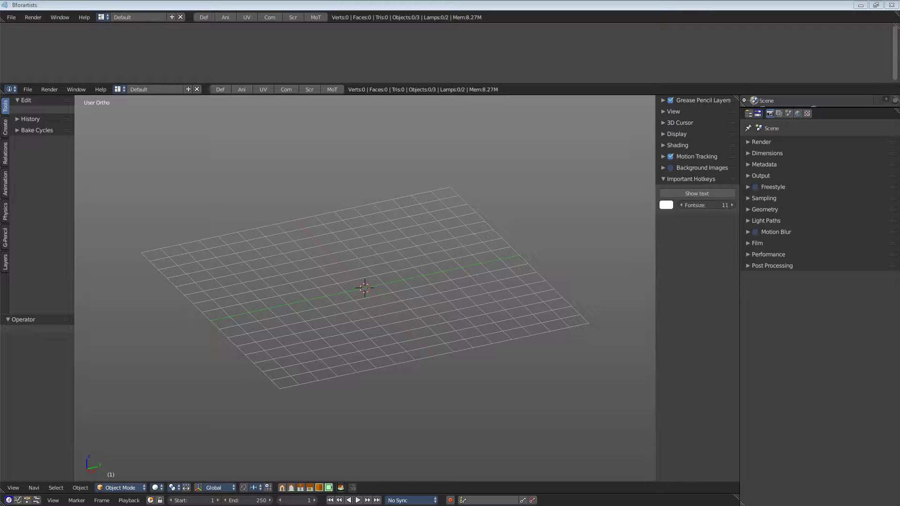
left_click(9, 90)
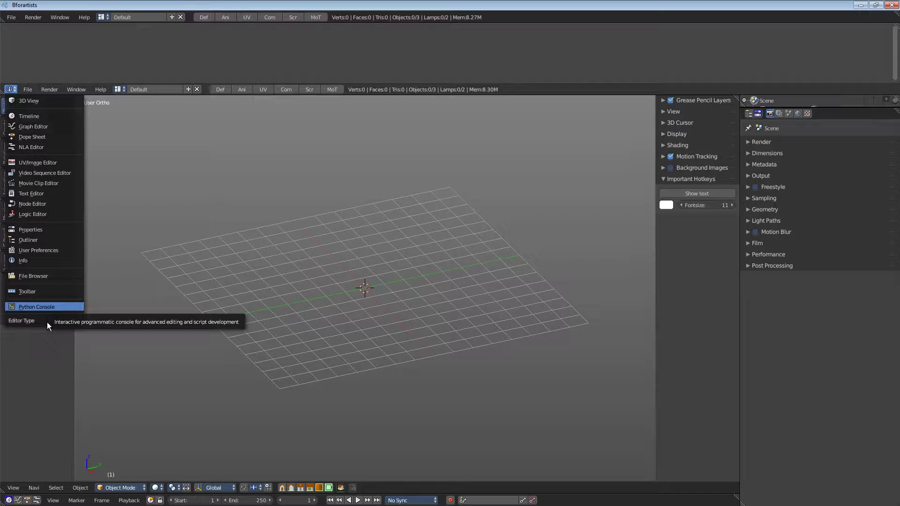
left_click(49, 291)
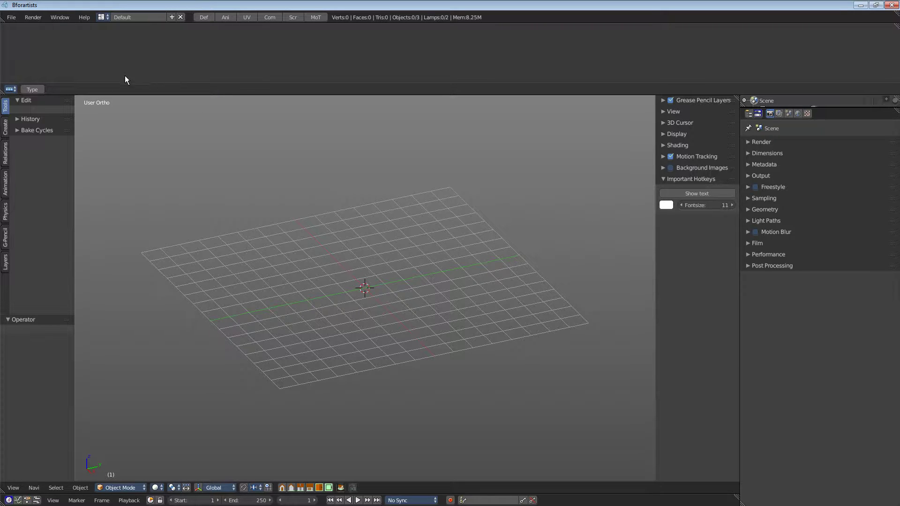
Show the File, Primitives and Tools toolbars in the new Toolbar editor
left_click(39, 90)
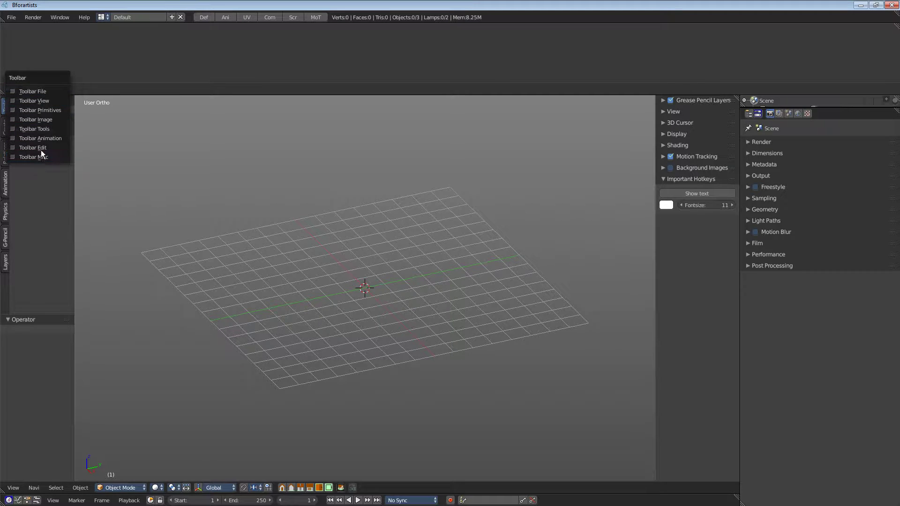
left_click(50, 92)
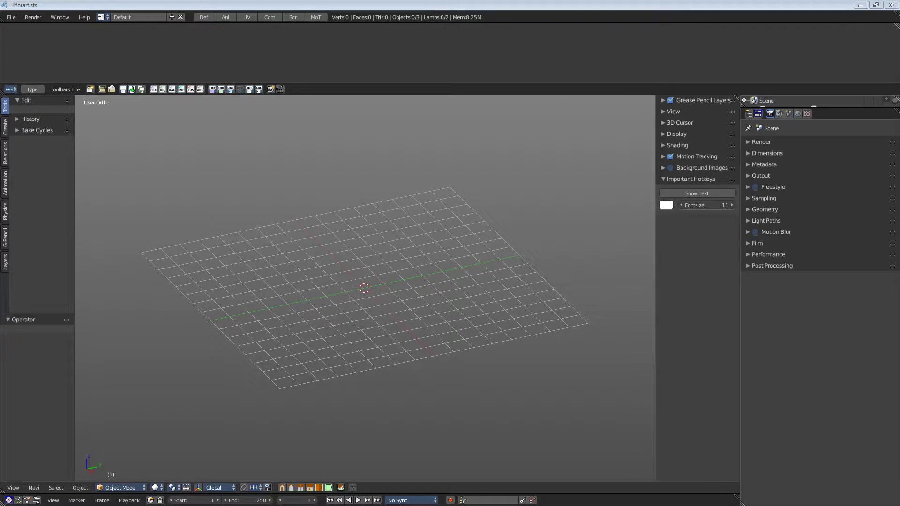
left_click(32, 90)
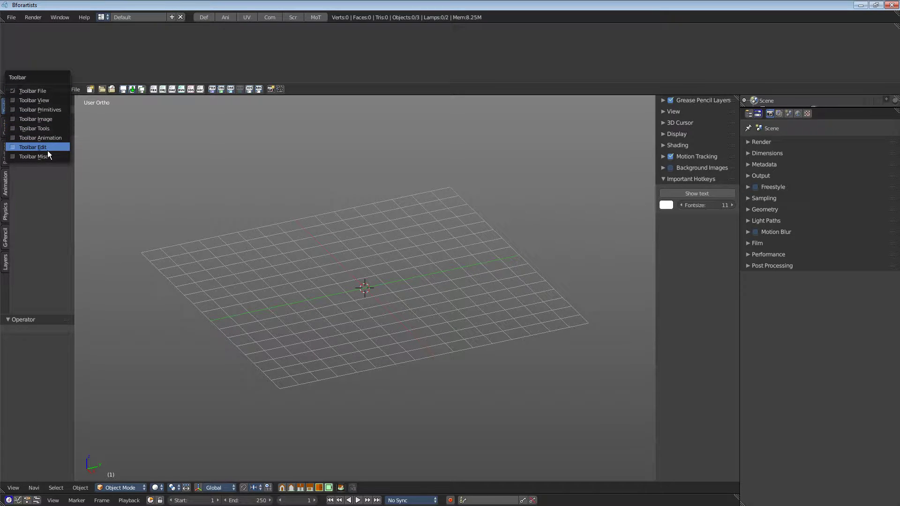
left_click(52, 108)
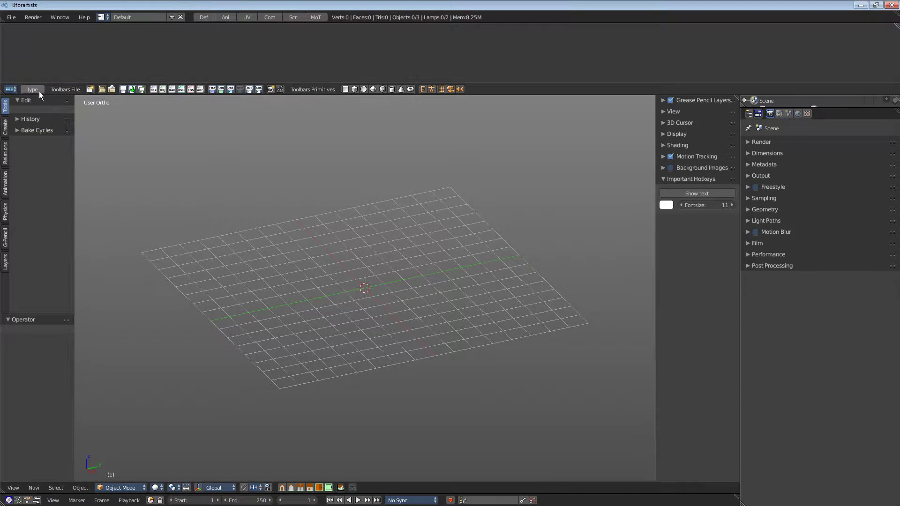
left_click(38, 91)
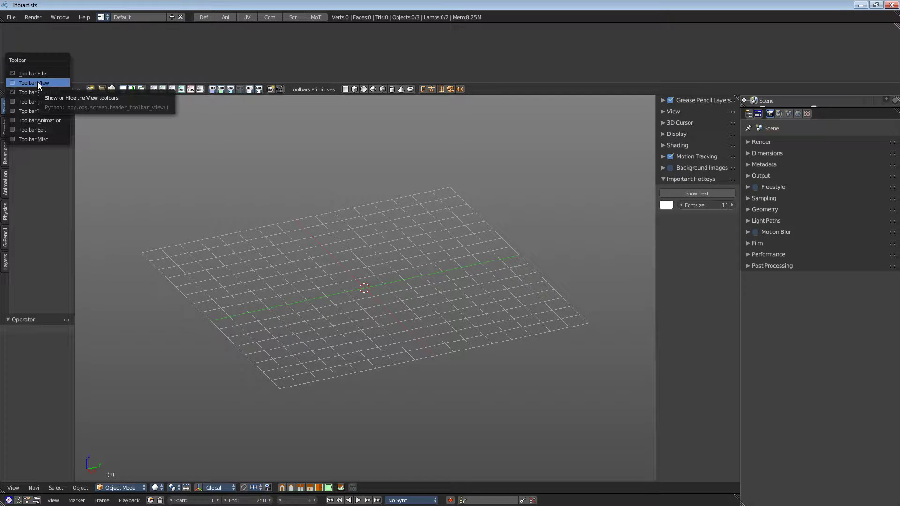
left_click(38, 111)
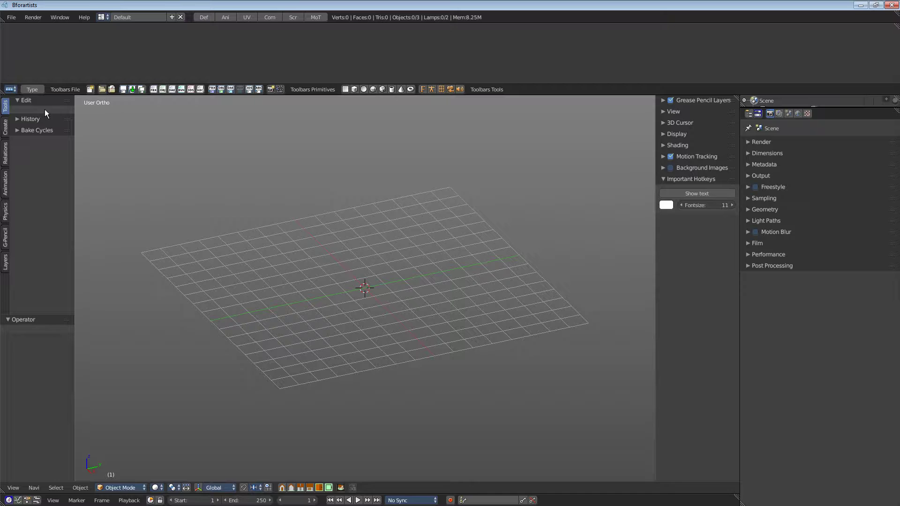
Enable the Edit group in the Tools toolbar and add a cube to the scene
left_click(494, 91)
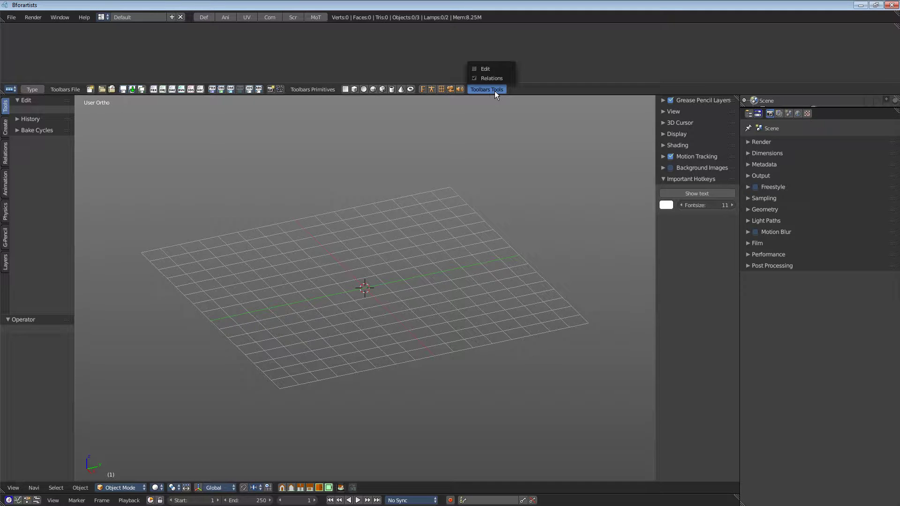
left_click(476, 70)
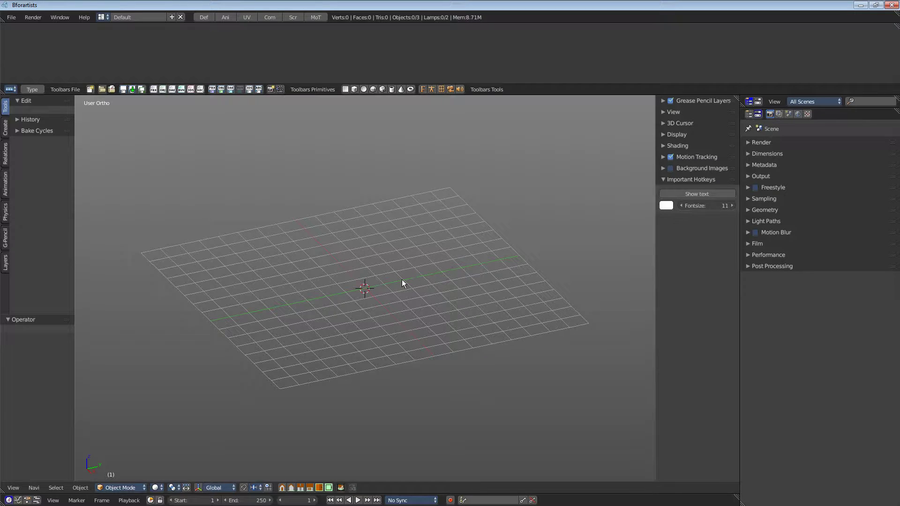
left_click(355, 90)
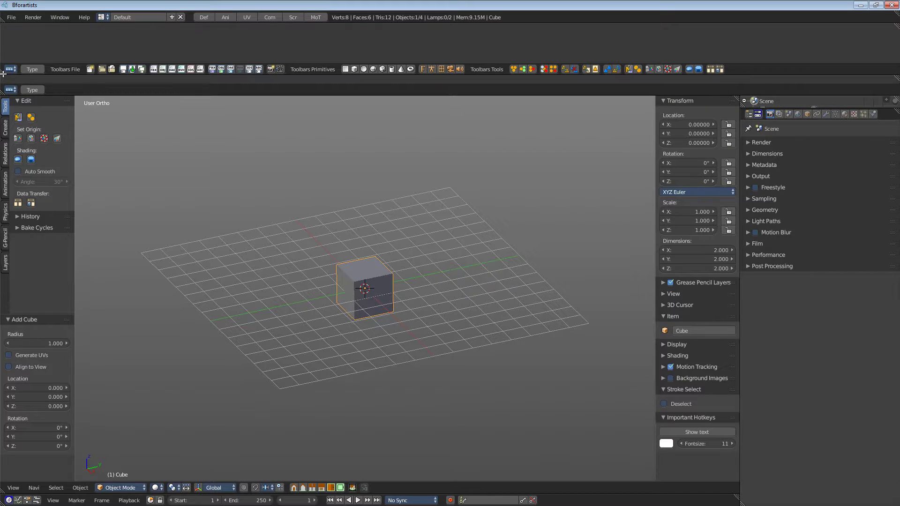
Show the Animation and Primitives toolbars in the second, lower Toolbar editor
left_click(32, 91)
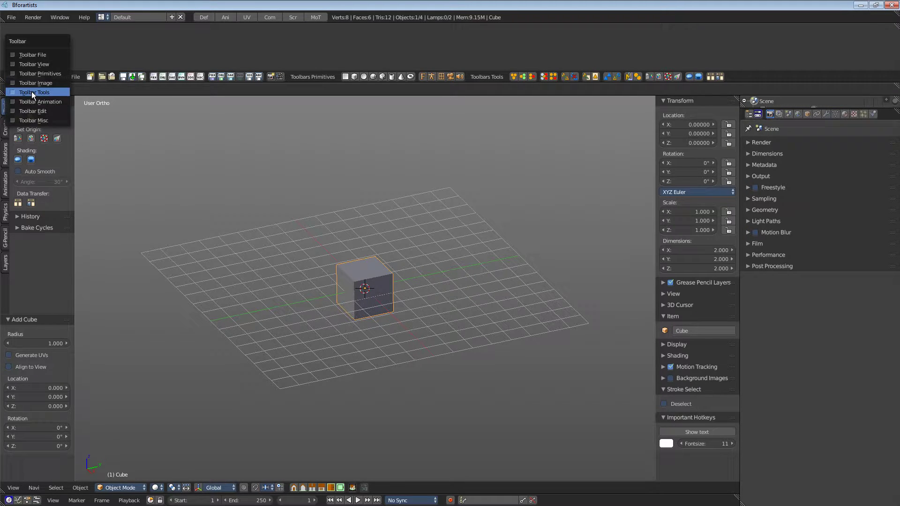
left_click(47, 104)
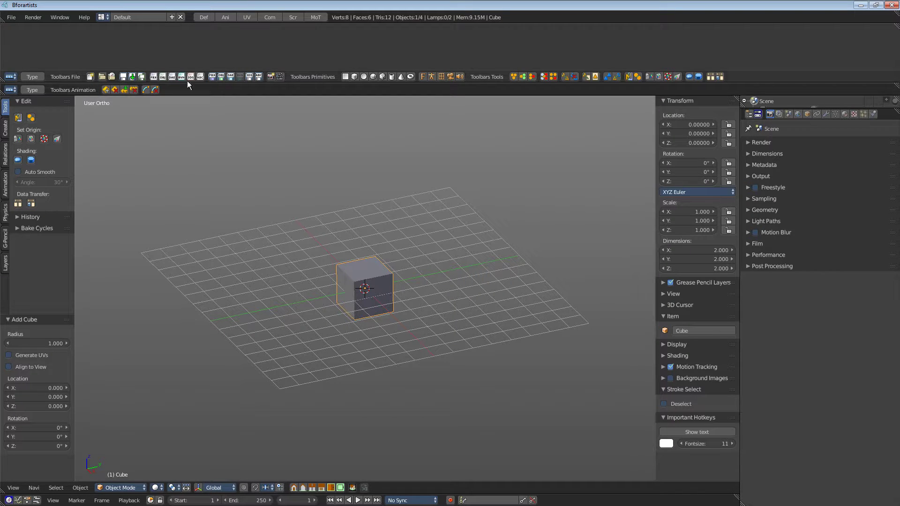
left_click(333, 77)
left_click(34, 89)
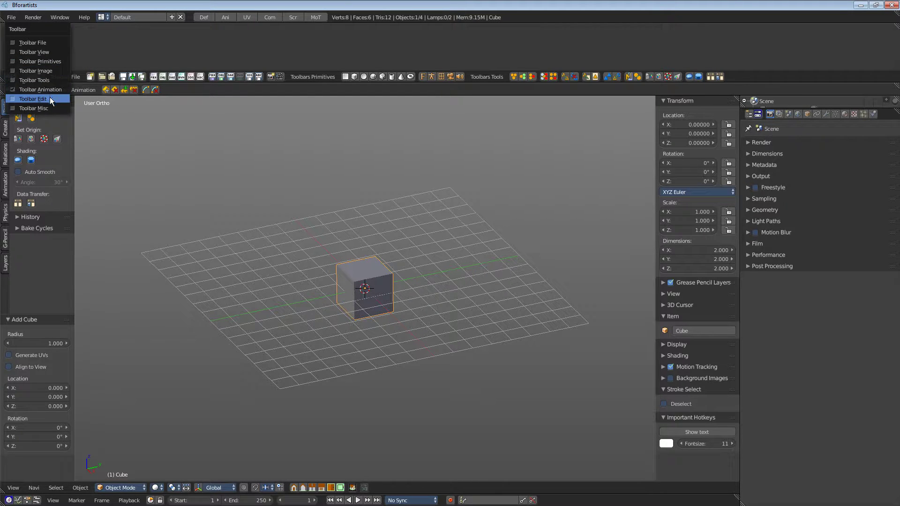
left_click(53, 63)
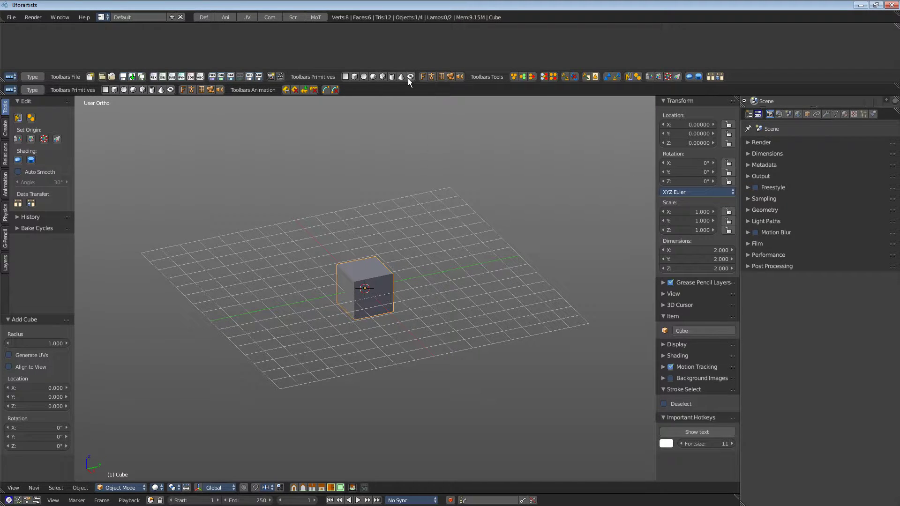
left_click(83, 91)
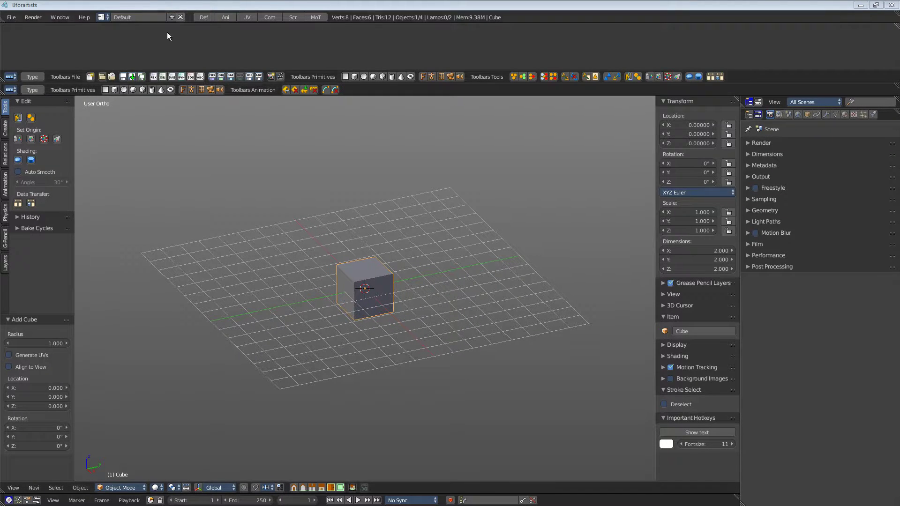
left_click(66, 90)
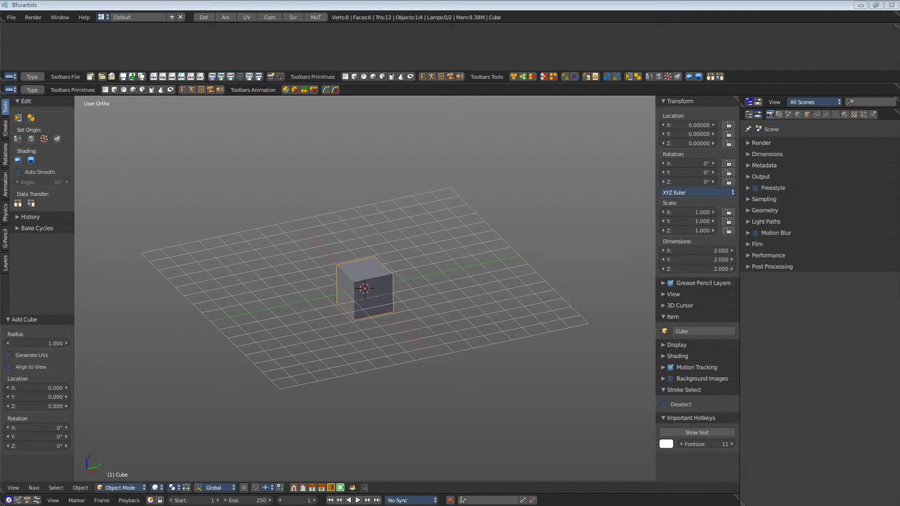
Enable the Curve toolbar in the Primitives container of the Toolbar Settings Bforartists add-on preferences, and close the preferences
key("ctrl+alt+u")
left_click_drag(136, 202, 213, 135)
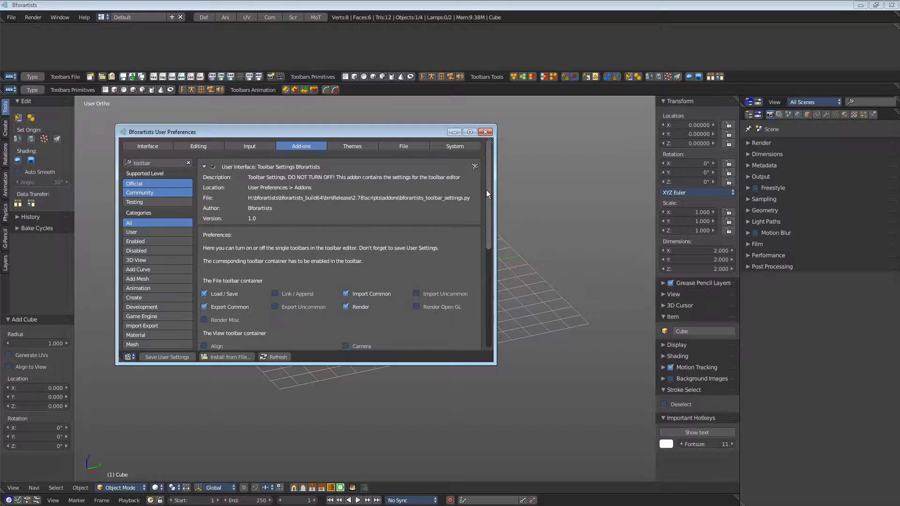
scroll(489, 213, "down", 6)
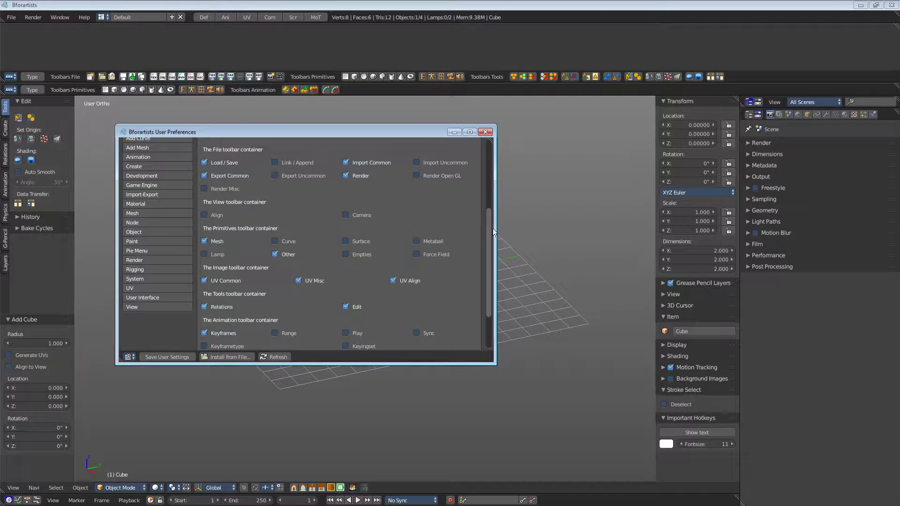
scroll(488, 274, "up", 6)
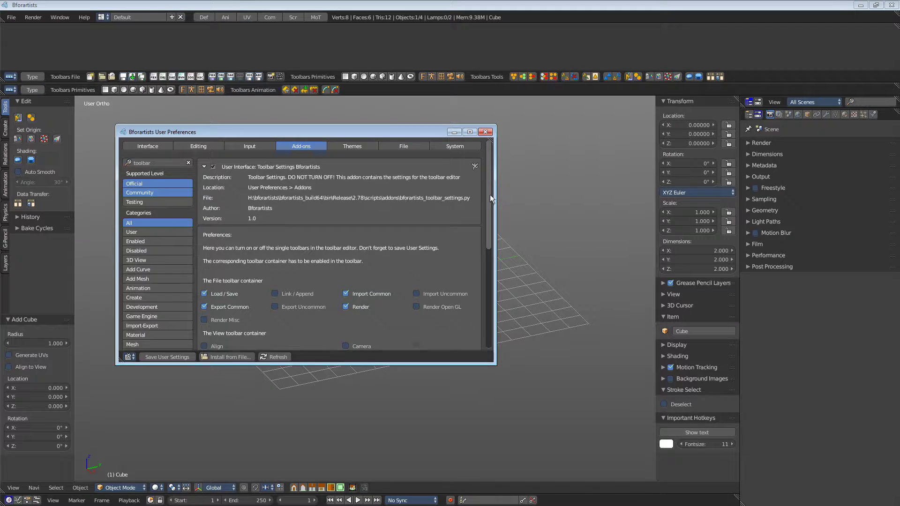
scroll(490, 195, "down", 6)
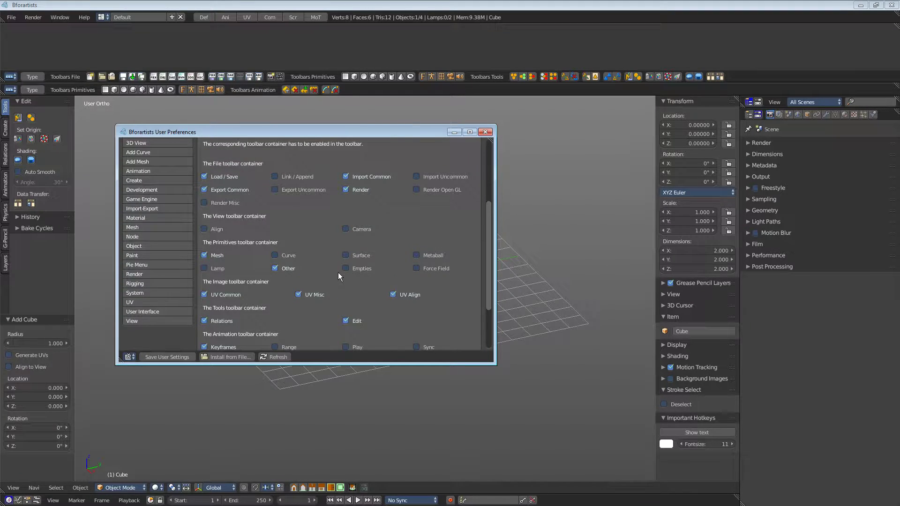
scroll(338, 272, "up", 1)
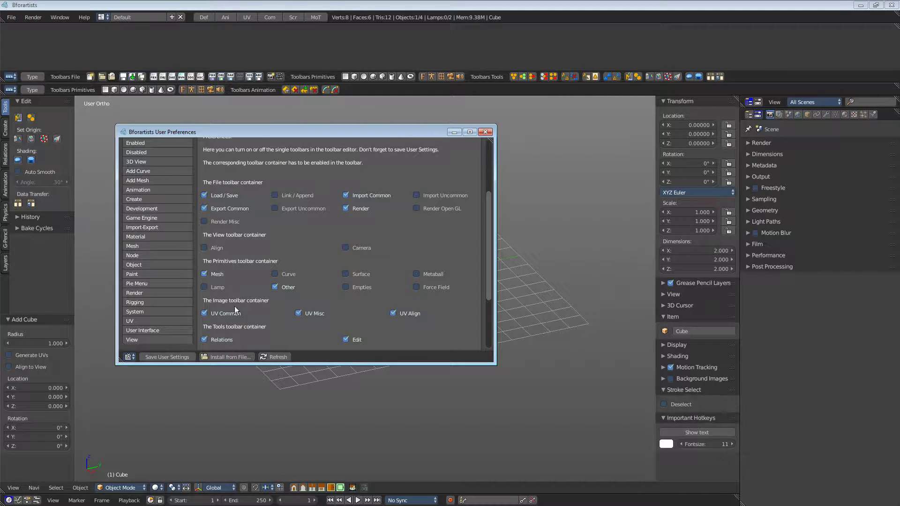
scroll(487, 227, "down", 1)
mouse_move(485, 238)
left_mouse_down()
mouse_move(484, 270)
mouse_move(482, 249)
left_mouse_up()
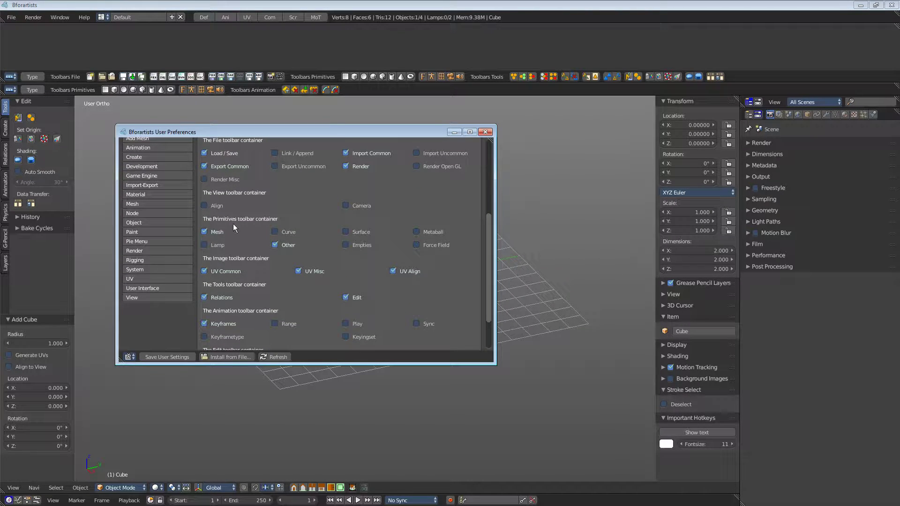
left_click(275, 232)
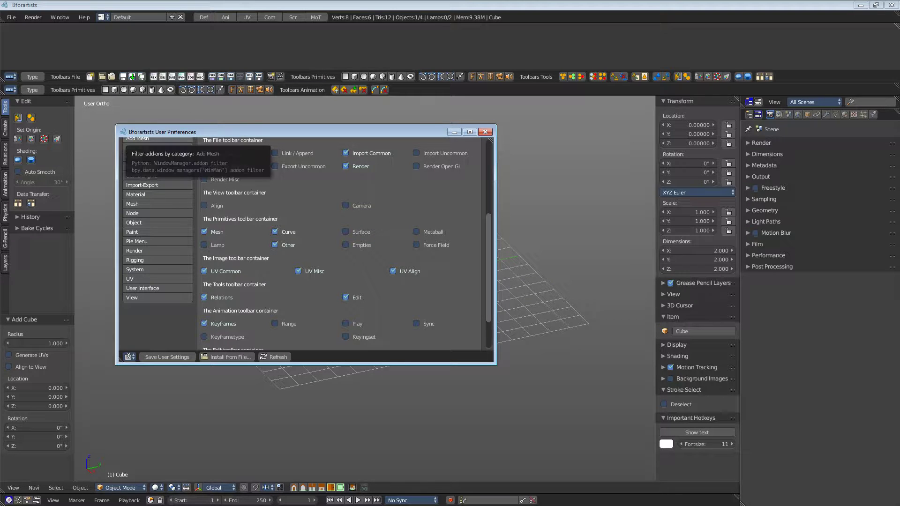
scroll(140, 141, "up", 7)
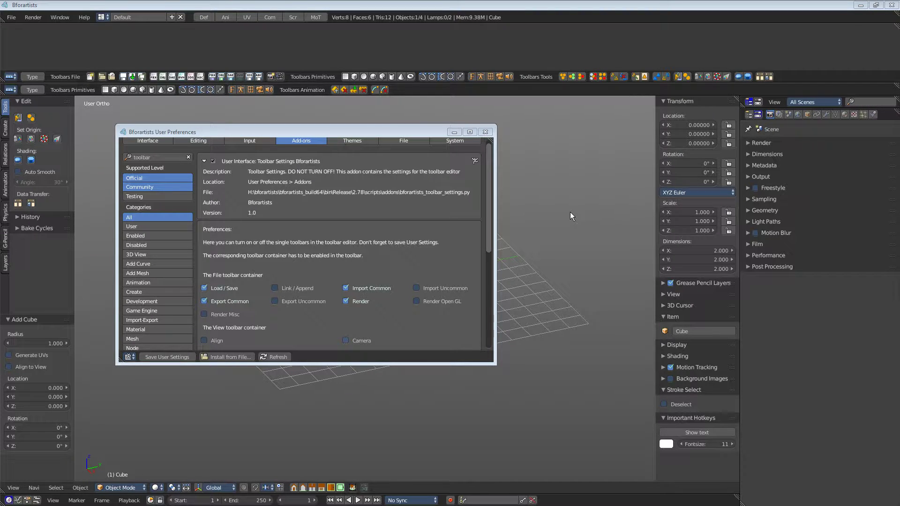
key("alt+F4")
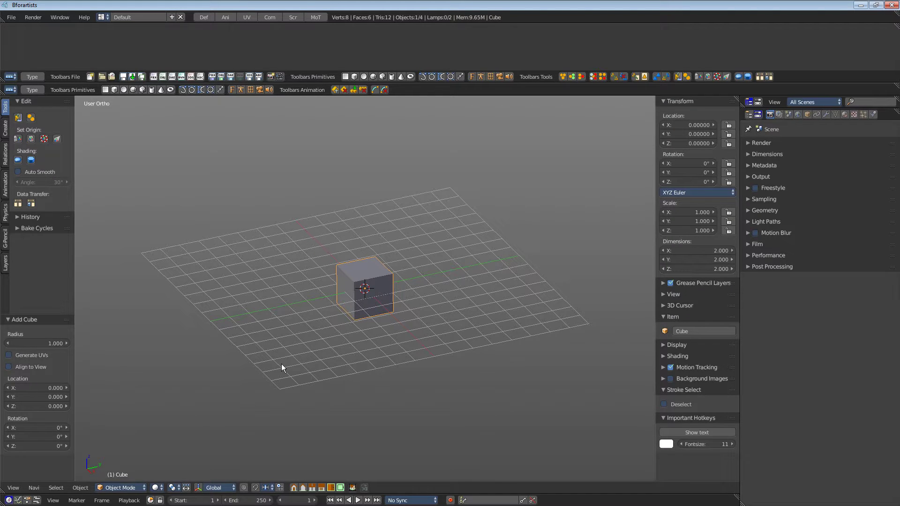
View the cube from the back and other orthographic sides, and return the 3D view to an angled view
left_click(303, 487)
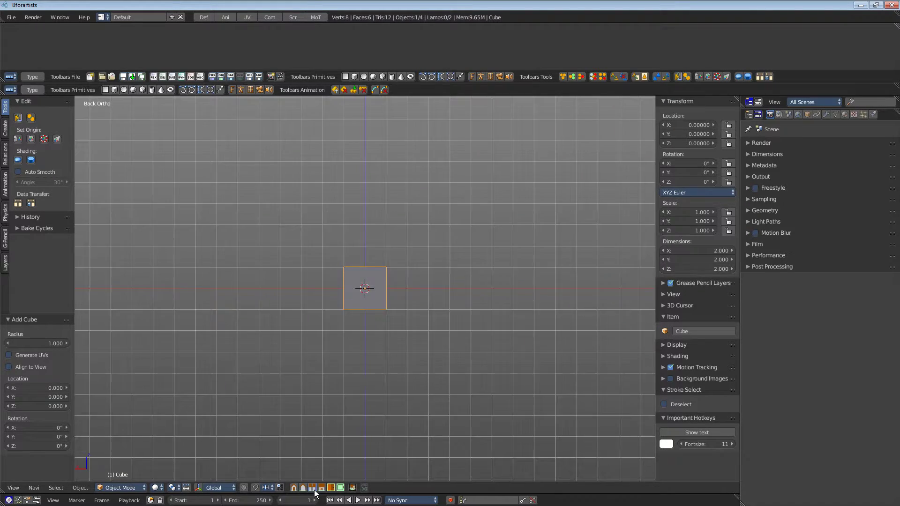
left_click(331, 488)
left_click(340, 487)
middle_click_drag(412, 422, 406, 334)
Show the View toolbar in the upper Toolbar editor and enable its Align group
left_click(33, 77)
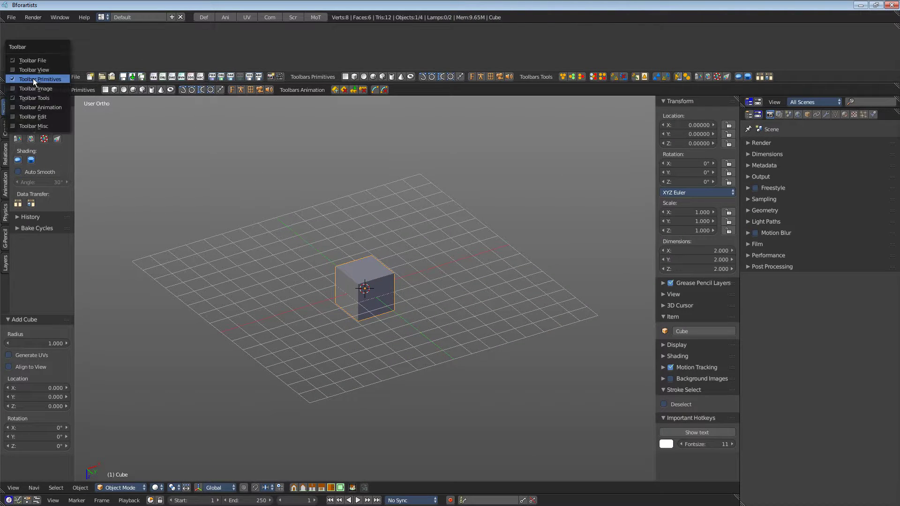
left_click(35, 70)
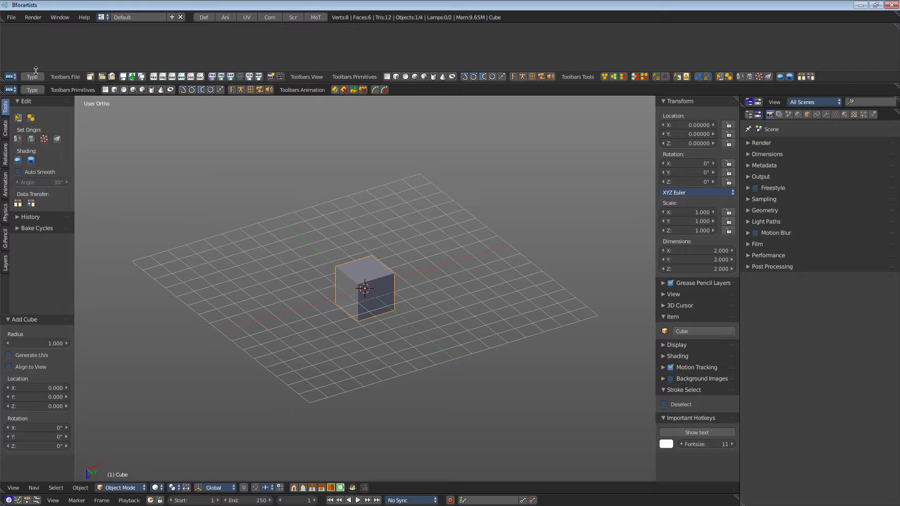
left_click(302, 75)
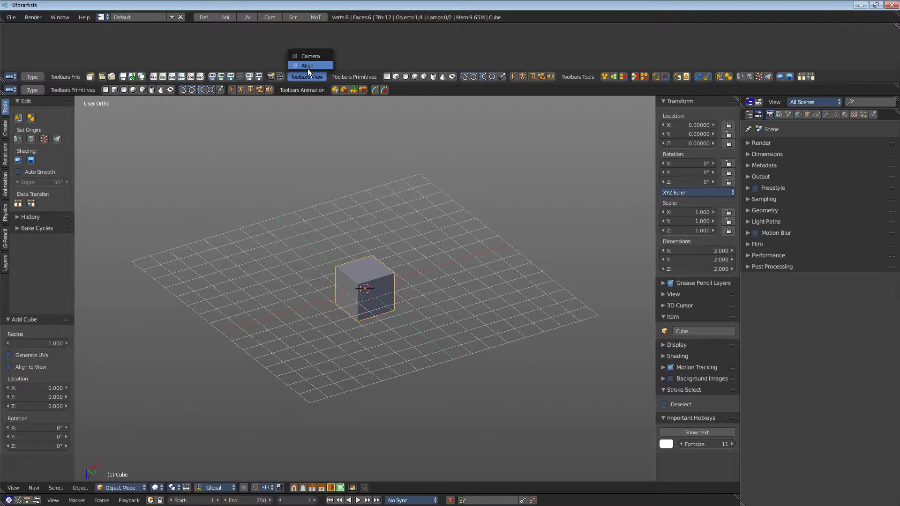
left_click(308, 67)
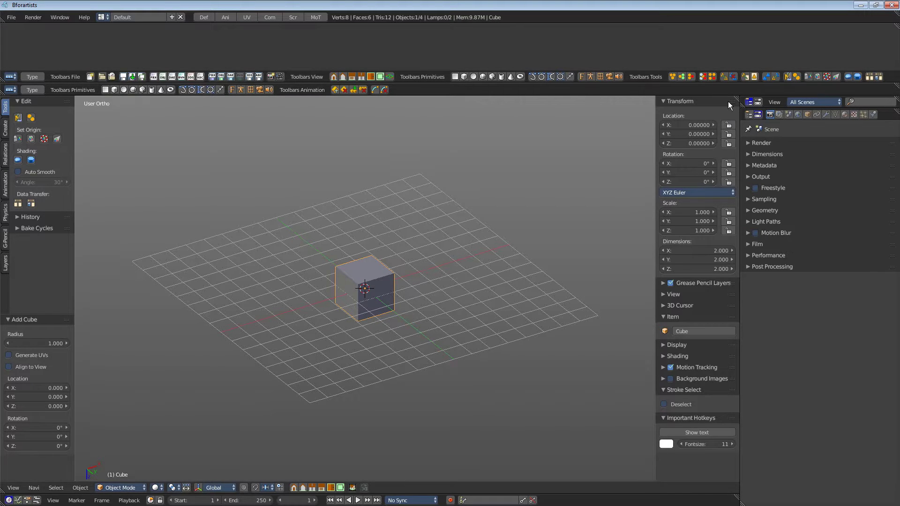
Split the 3D view into two side-by-side views and change the viewing side of the first one only
left_click_drag(737, 97, 373, 106)
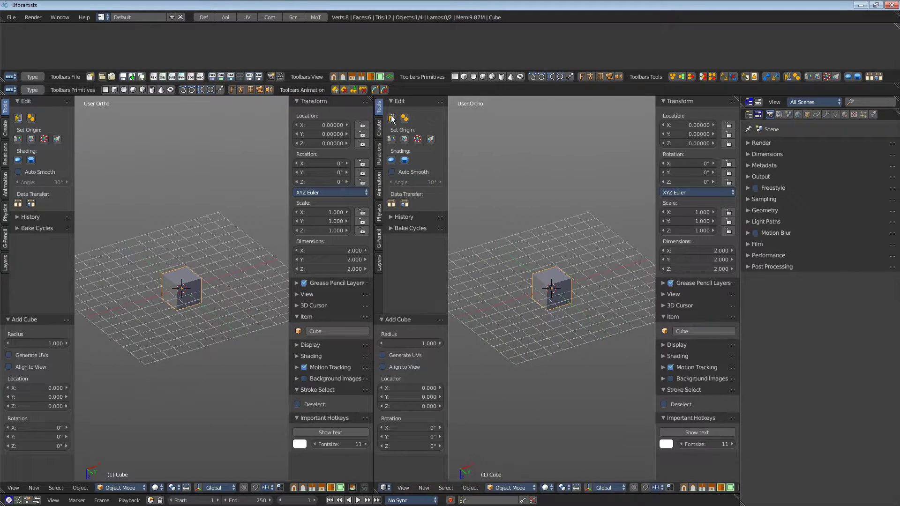
left_click(322, 488)
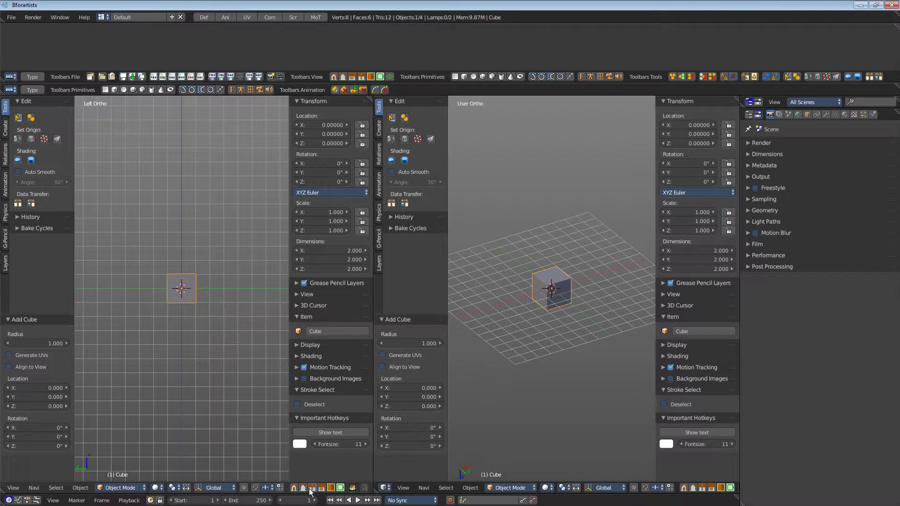
left_click(332, 488)
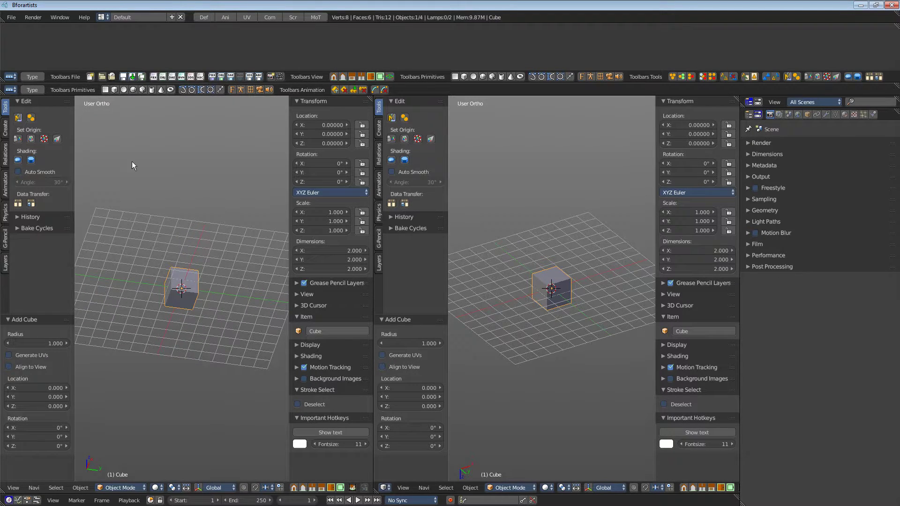
Set both 3D views to the back view with the View toolbar, and join them into a single 3D view
left_click(343, 77)
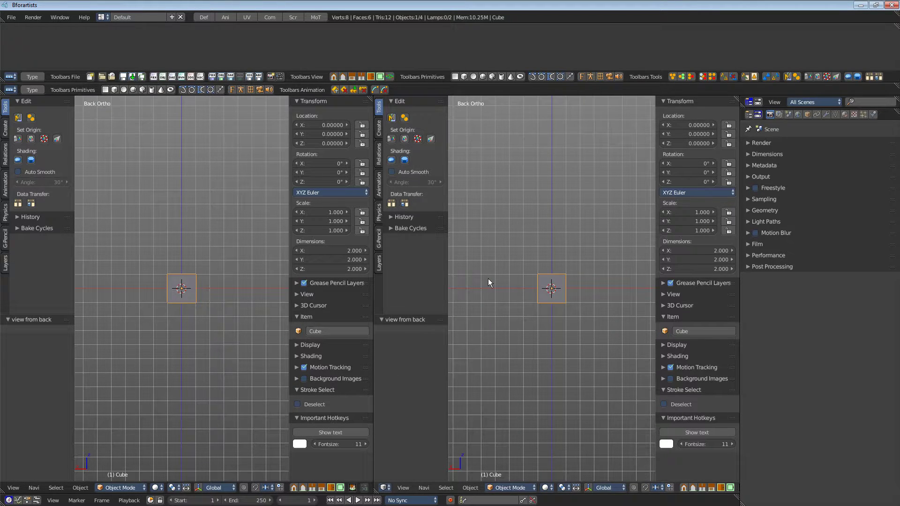
middle_click_drag(207, 328, 328, 318)
middle_click_drag(572, 349, 628, 403)
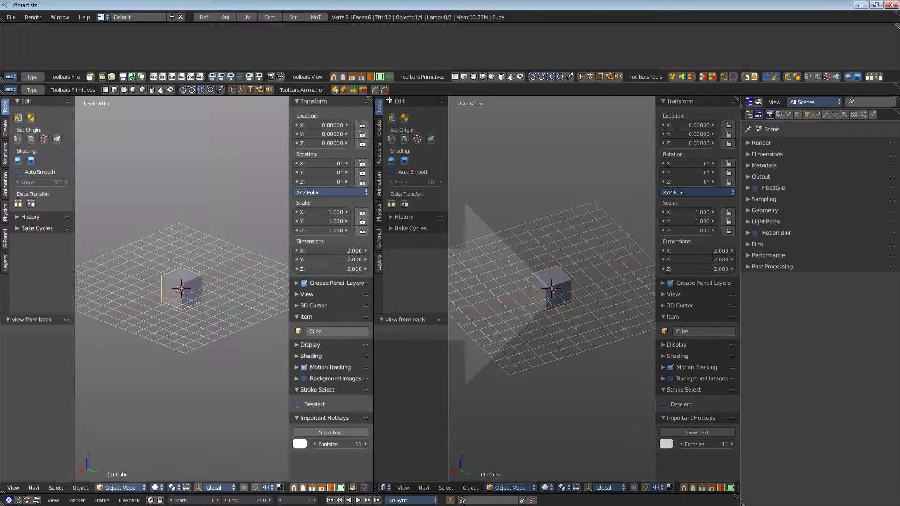
left_click_drag(540, 104, 540, 108)
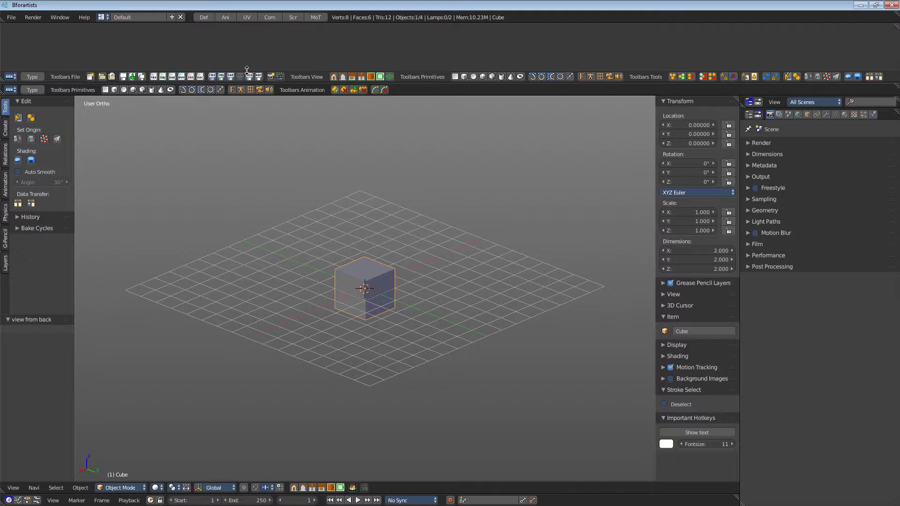
Collapse the menus and hide the editor type menu in the header of the lower Toolbar editor
right_click(424, 91)
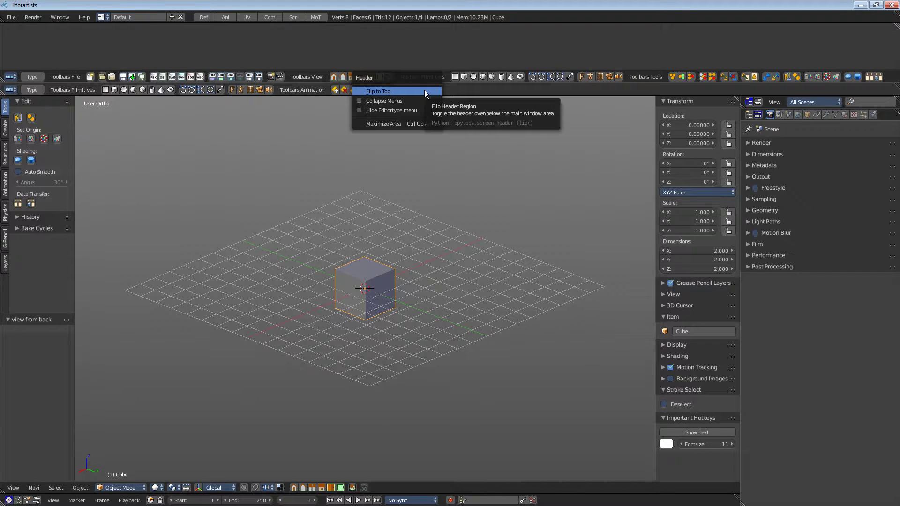
left_click(402, 103)
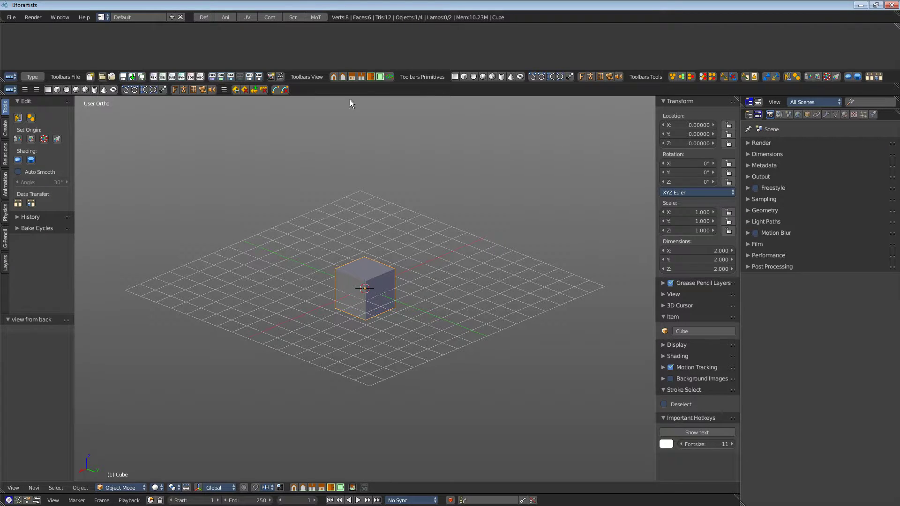
left_click(38, 89)
mouse_move(47, 80)
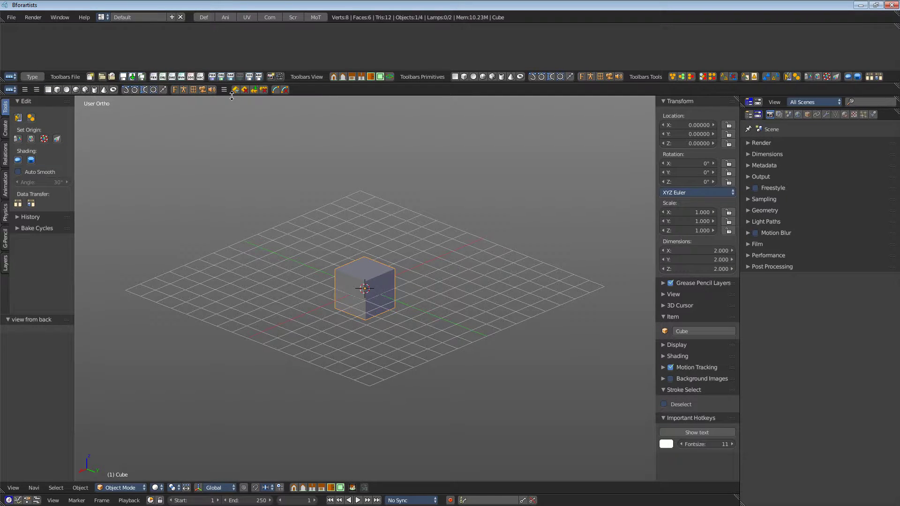
right_click(341, 89)
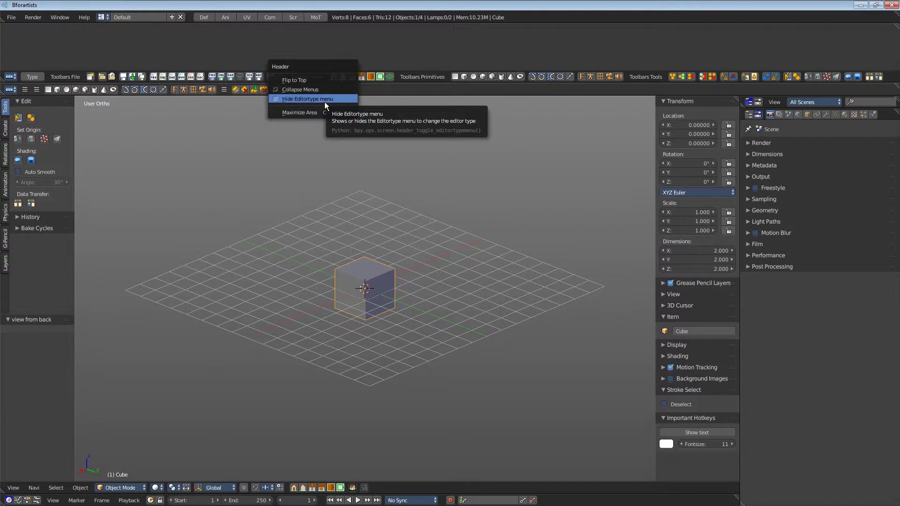
left_click(325, 102)
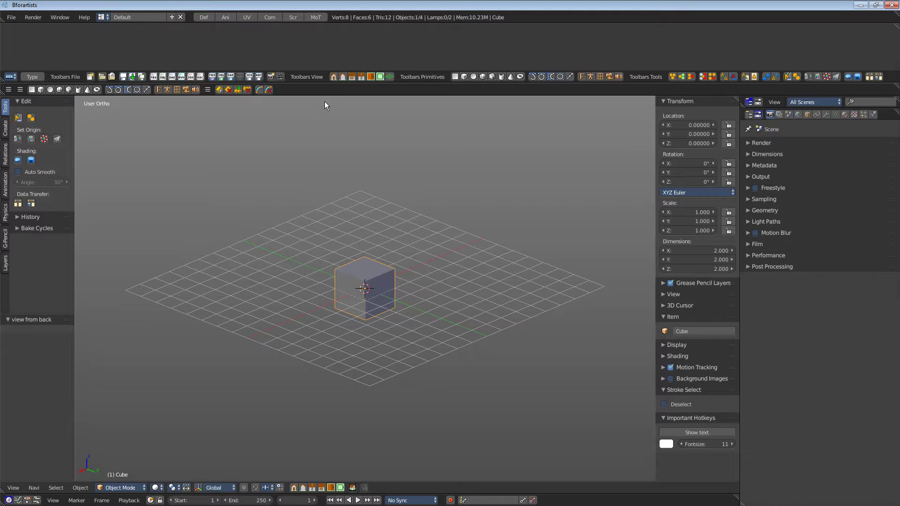
right_click(351, 89)
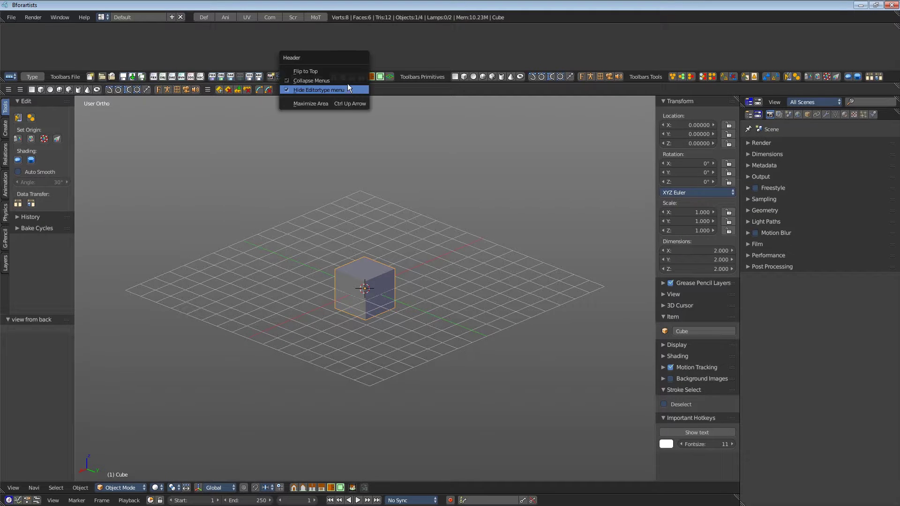
Hide the editor type menu and collapse the menus in the header of the upper Toolbar editor
right_click(448, 79)
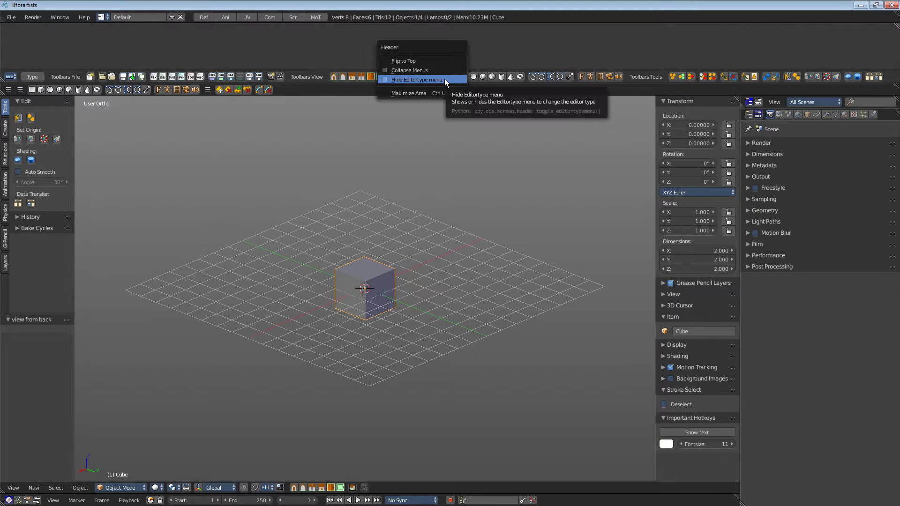
left_click(435, 79)
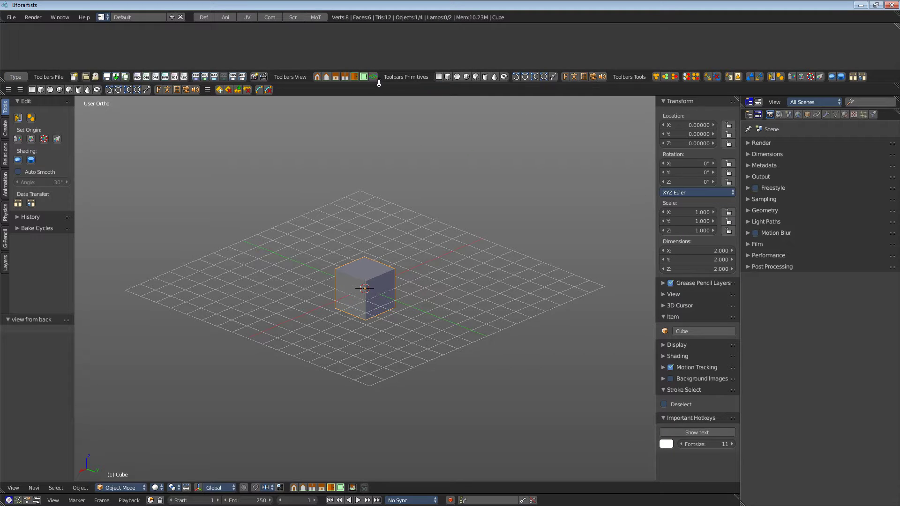
right_click(431, 79)
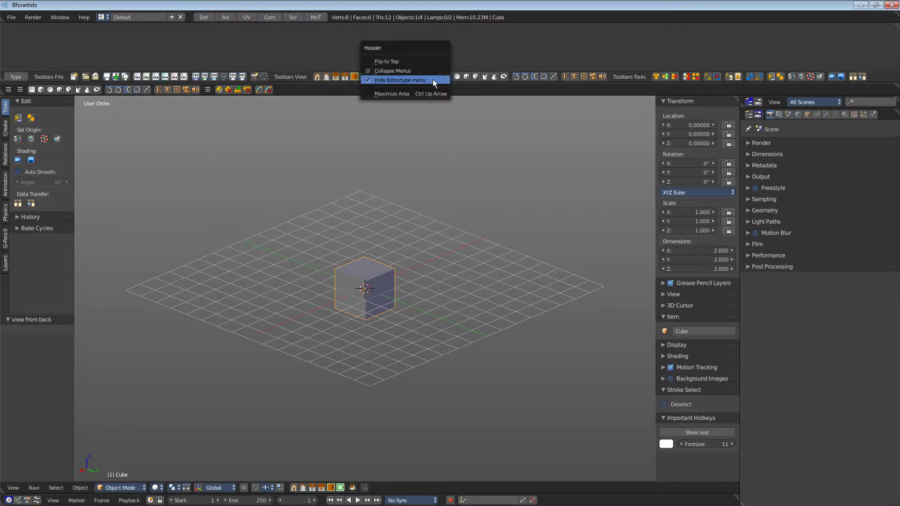
left_click(412, 72)
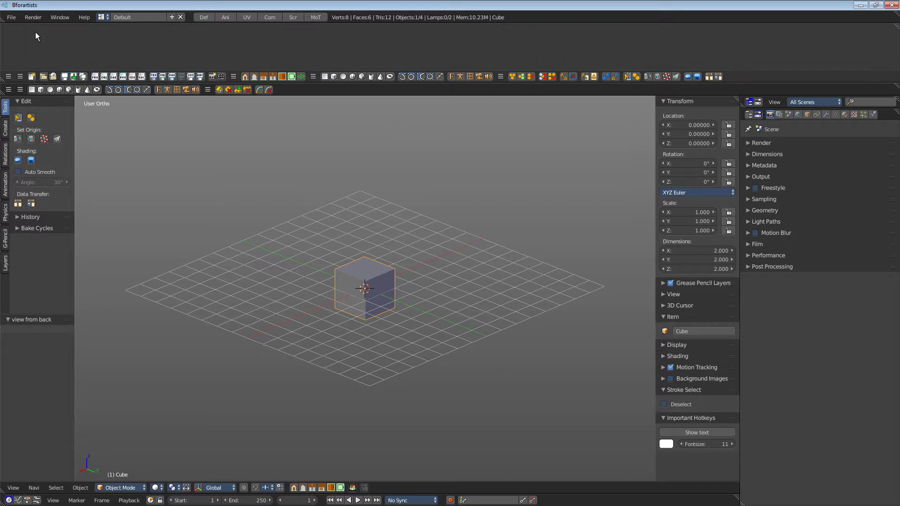
Check the Toolbar Settings add-on in the user preferences and the header options of the upper Toolbar editor
left_click(11, 17)
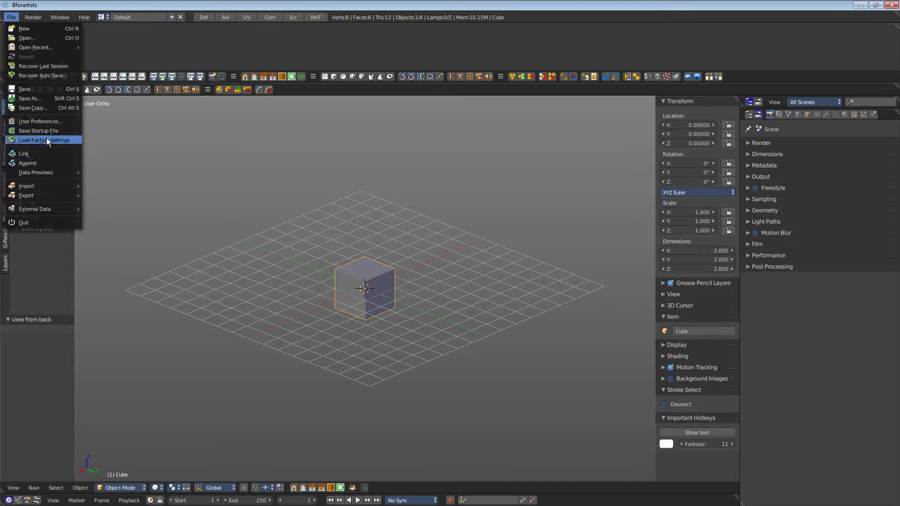
left_click(46, 122)
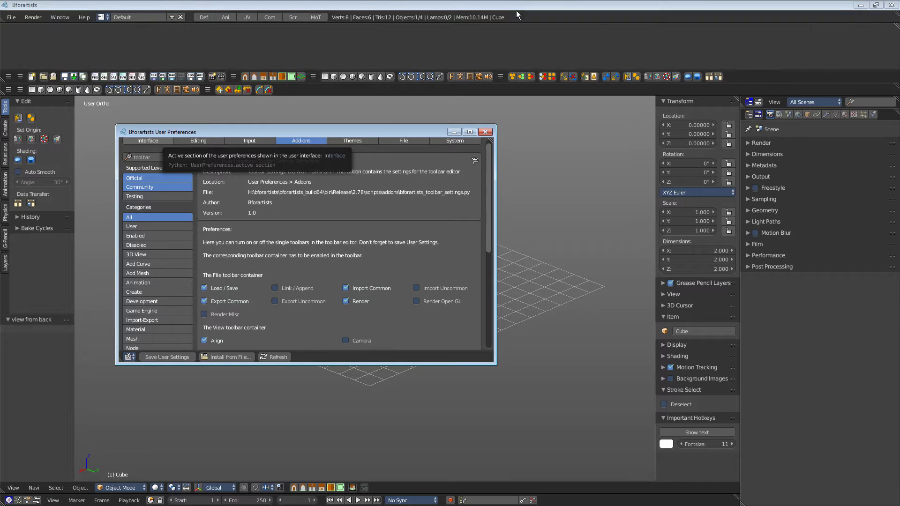
right_click(757, 75)
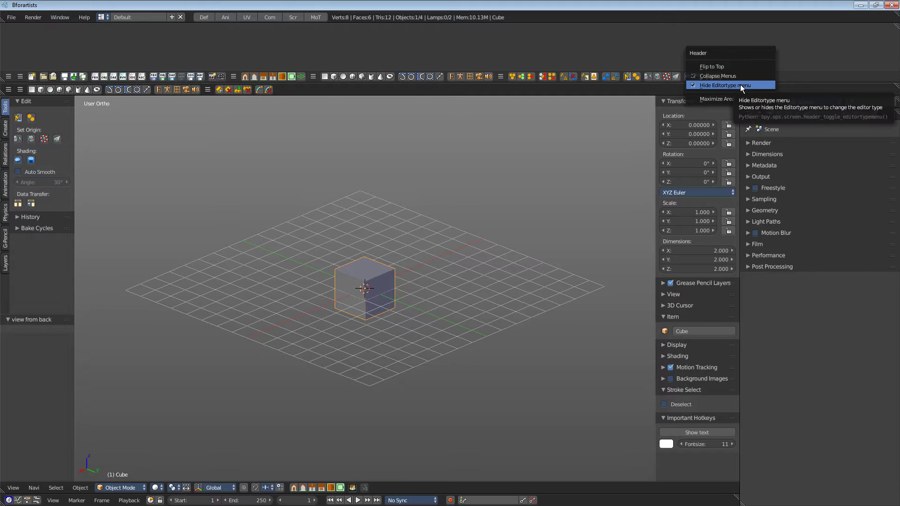
left_click(740, 85)
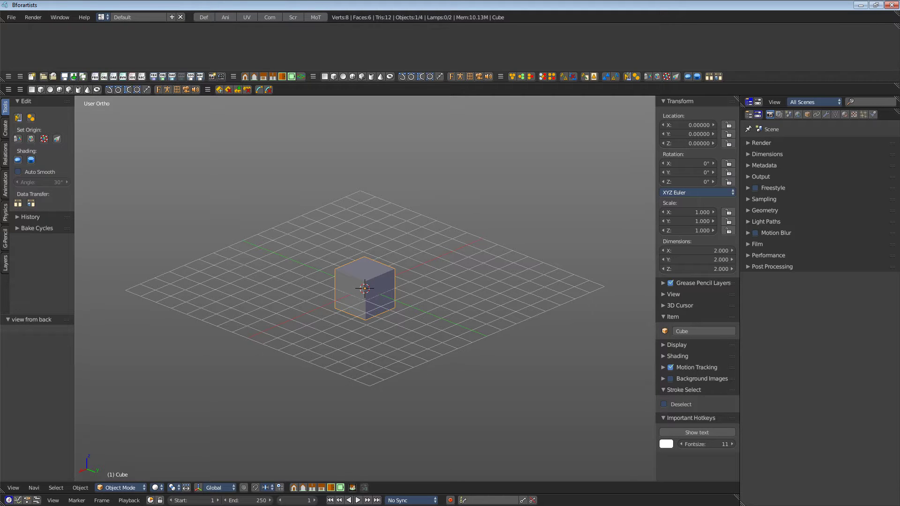
left_click(13, 18)
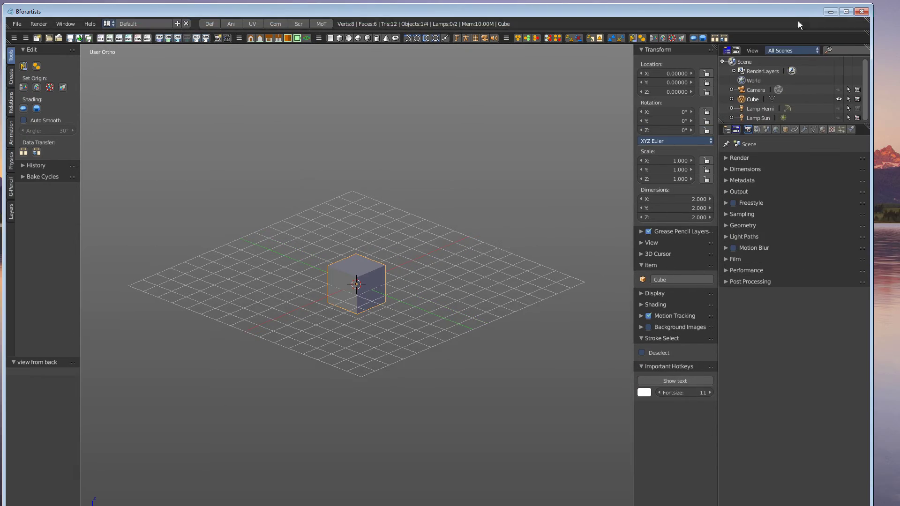
Enlarge the application window and reduce the height of the Toolbar editor area above the 3D view
left_click(875, 5)
left_click_drag(869, 6, 897, 2)
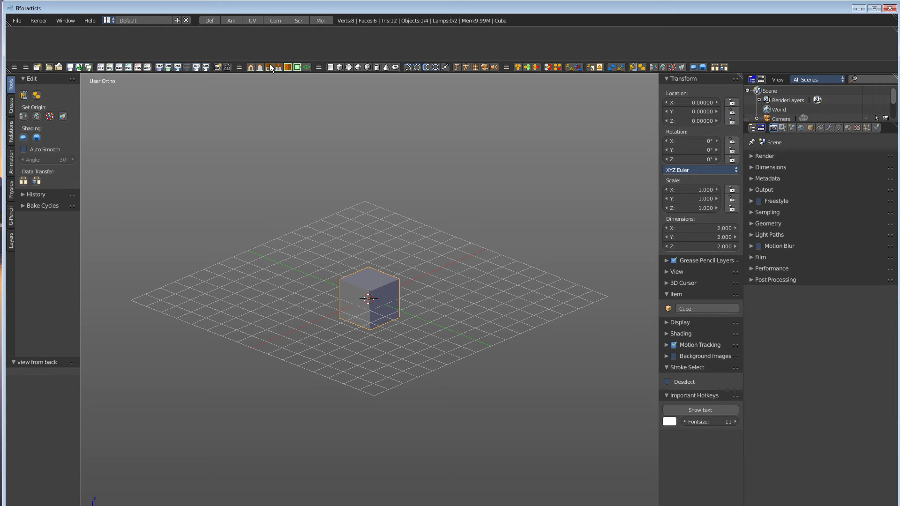
mouse_move(280, 73)
left_mouse_down()
mouse_move(281, 39)
mouse_move(284, 70)
mouse_move(286, 38)
mouse_move(290, 67)
left_mouse_up()
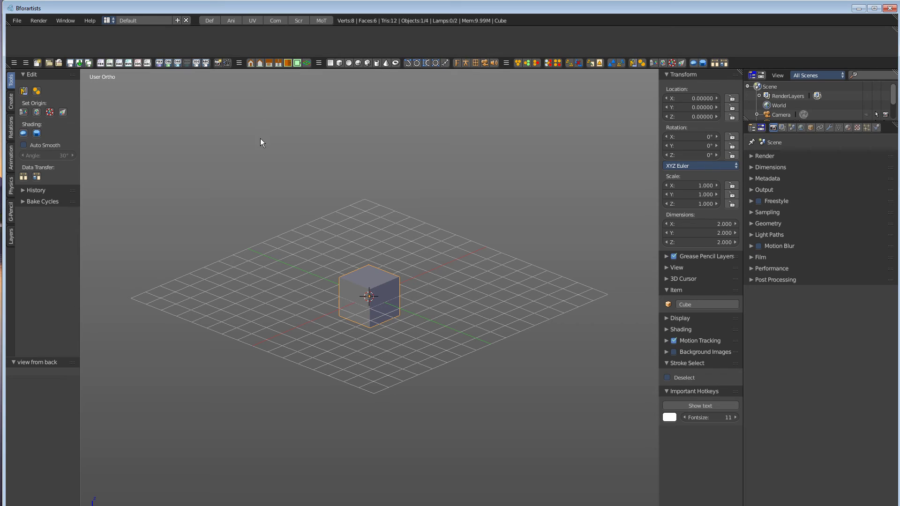